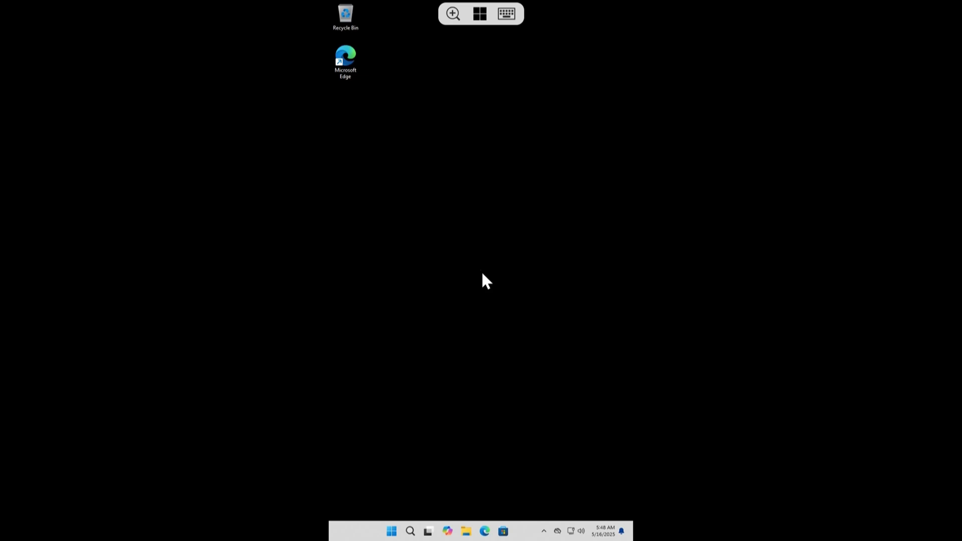
Open the Start menu on the remote Windows 11 taskbar from the phone session
{"action": "left_click", "coordinate": [392, 532]}
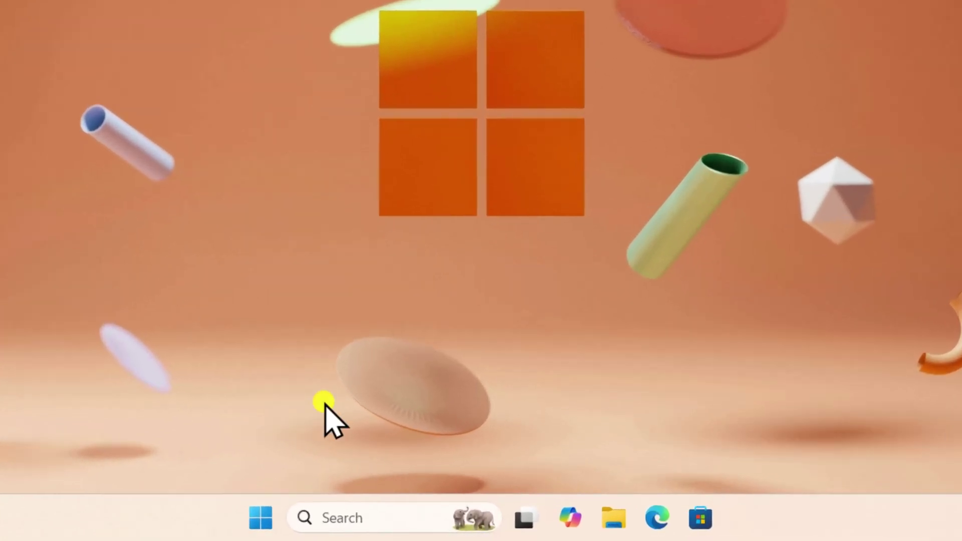
Switch Remote Desktop On under Settings > System > Remote Desktop on the Windows 11 PC and confirm
{"action": "left_click", "coordinate": [346, 526]}
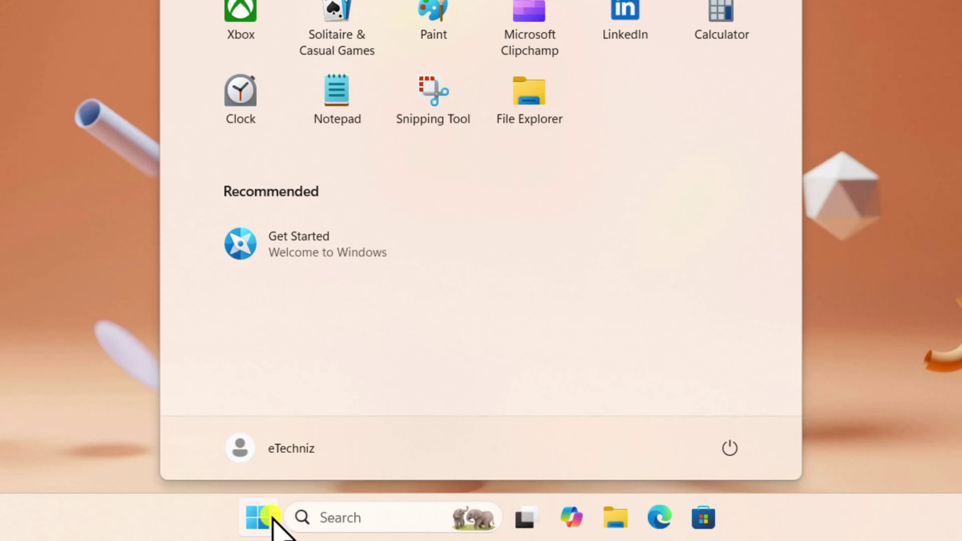
{"action": "left_click", "coordinate": [716, 197]}
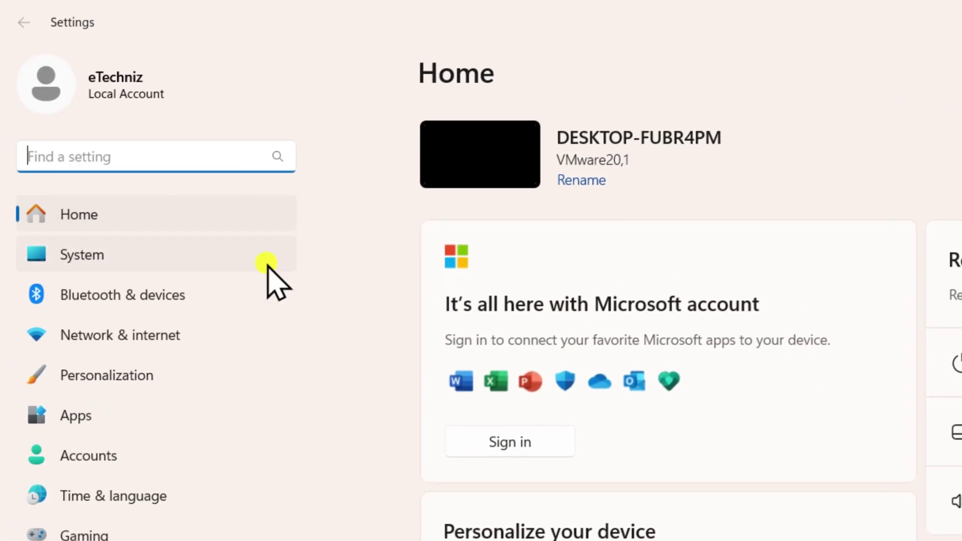
{"action": "left_click", "coordinate": [268, 263]}
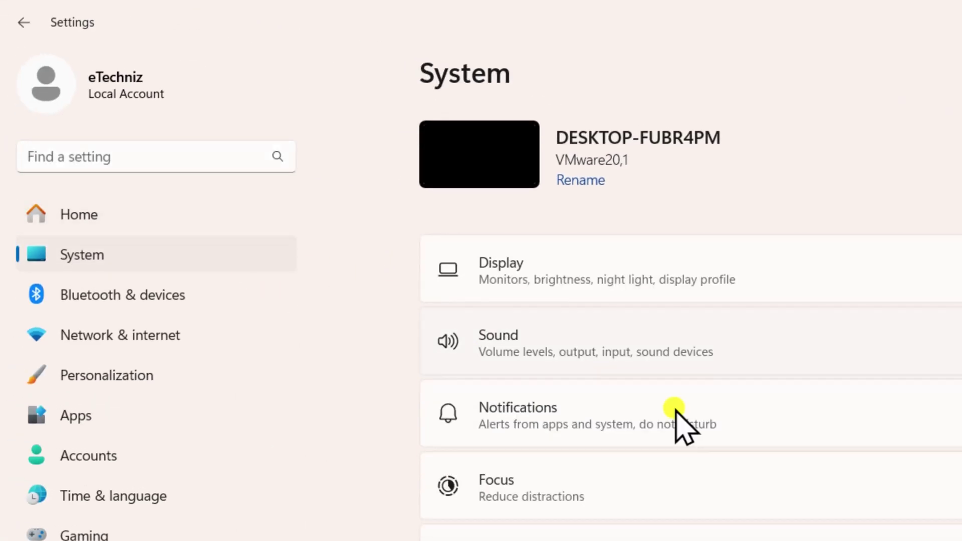
{"action": "scroll", "coordinate": [684, 426], "scroll_direction": "down", "scroll_amount": 10}
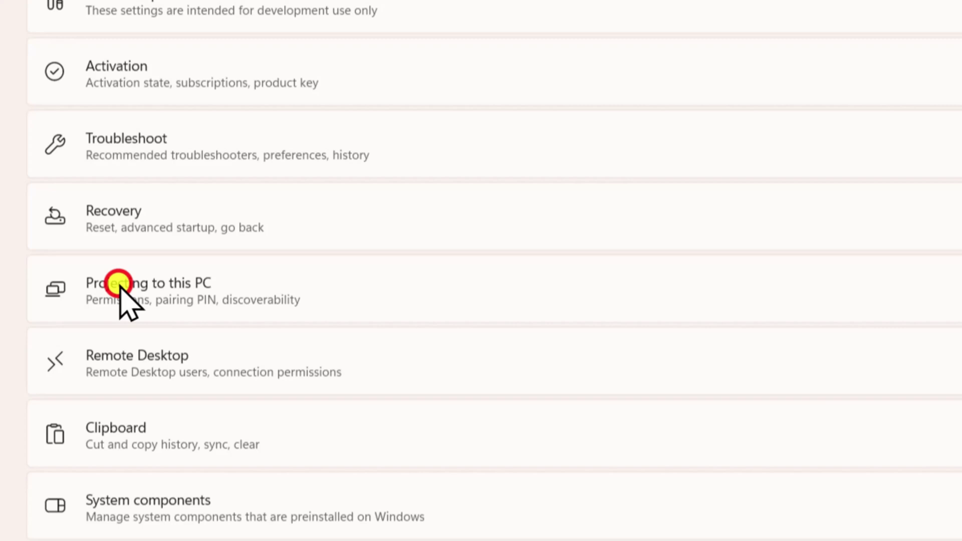
{"action": "left_click", "coordinate": [121, 286]}
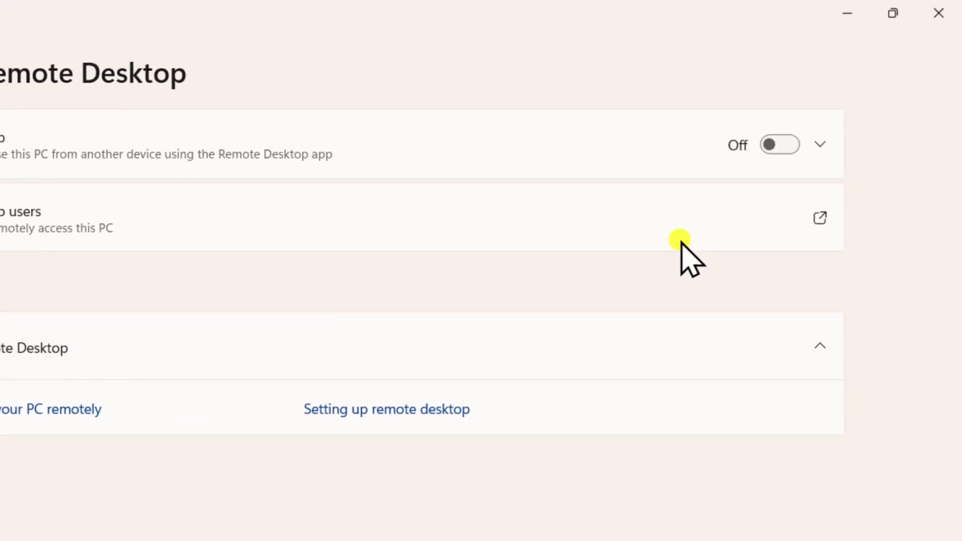
{"action": "left_click", "coordinate": [774, 140]}
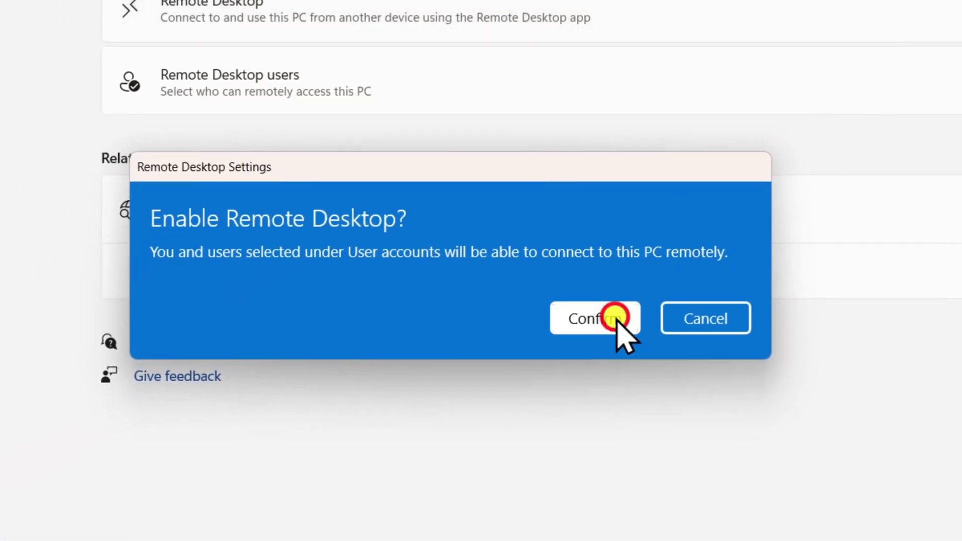
{"action": "left_click", "coordinate": [395, 434]}
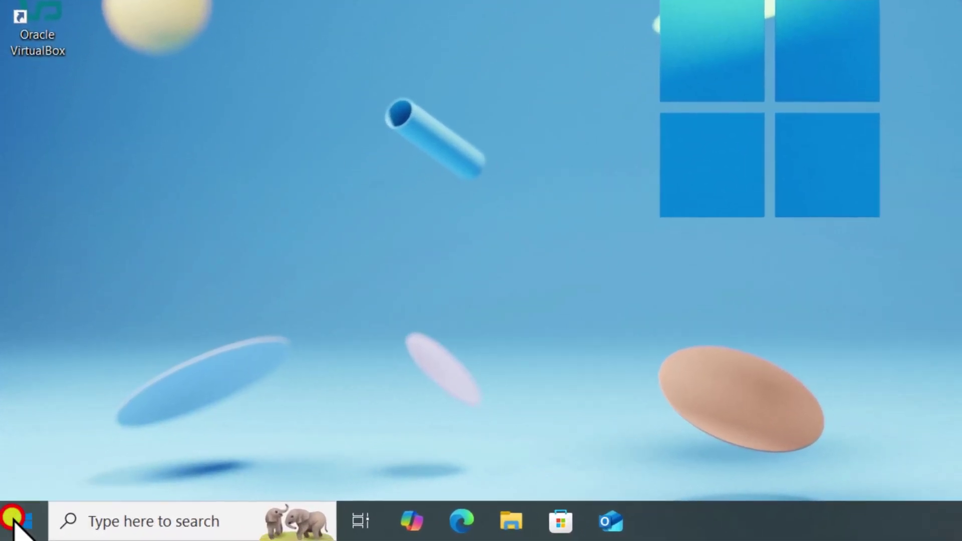
Turn Enable Remote Desktop On under Settings > System on the Windows 10 PC and confirm
{"action": "left_click", "coordinate": [13, 521]}
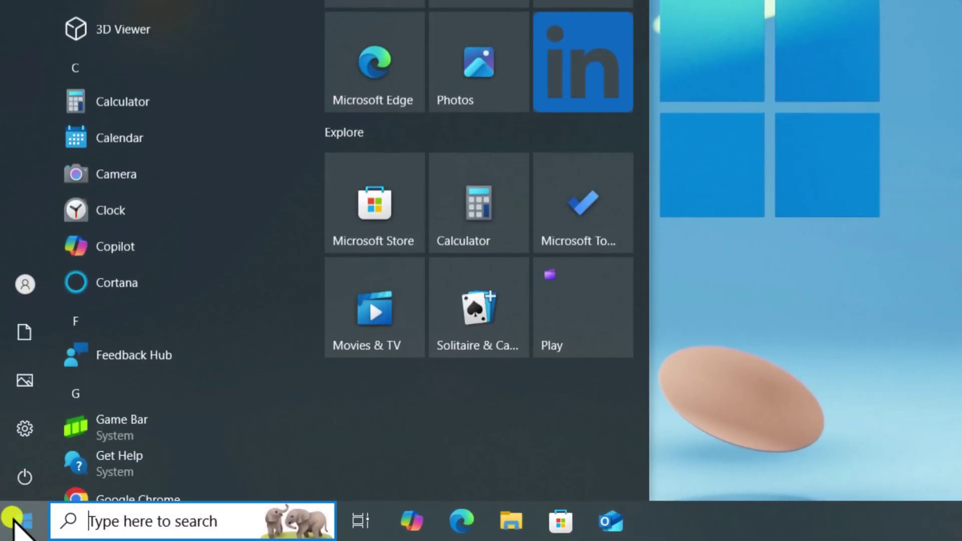
{"action": "mouse_move", "coordinate": [20, 432]}
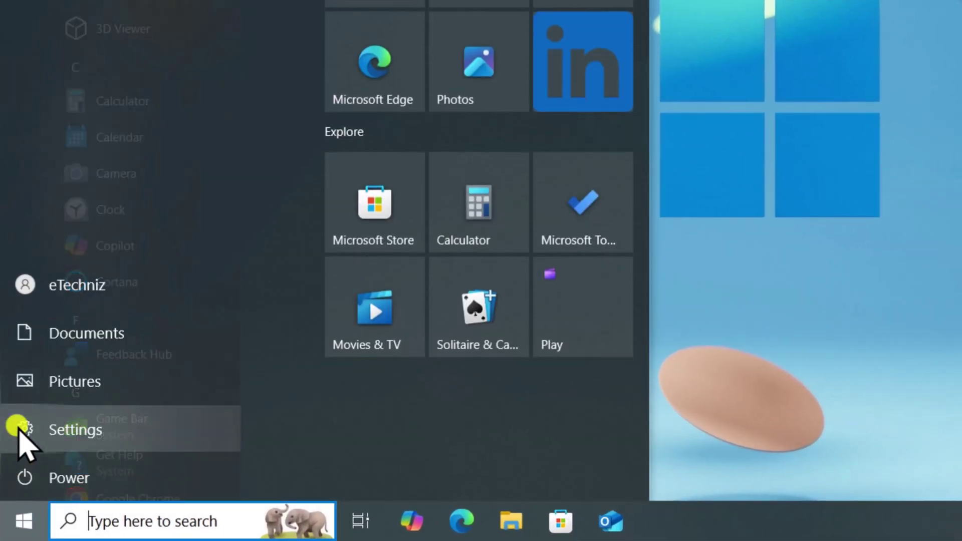
{"action": "left_click", "coordinate": [168, 434]}
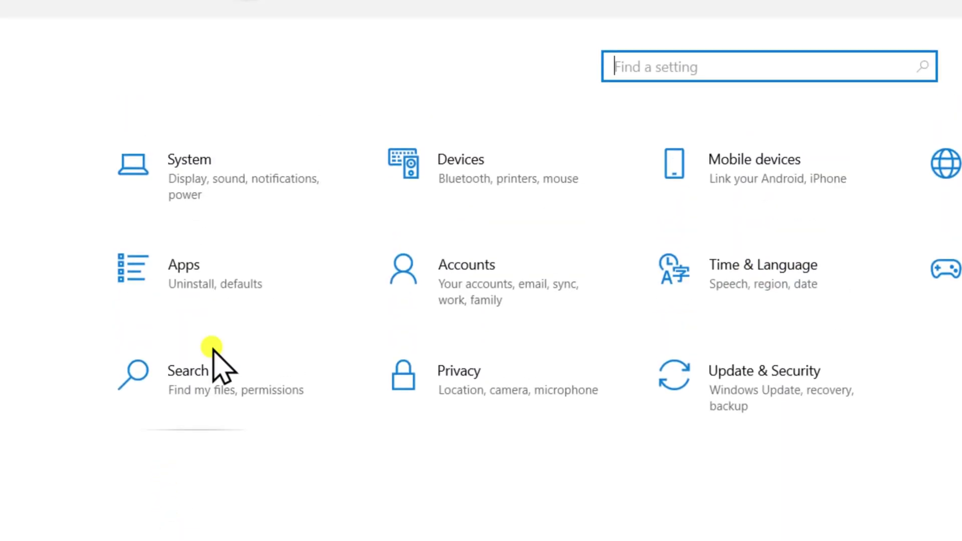
{"action": "left_click", "coordinate": [239, 20]}
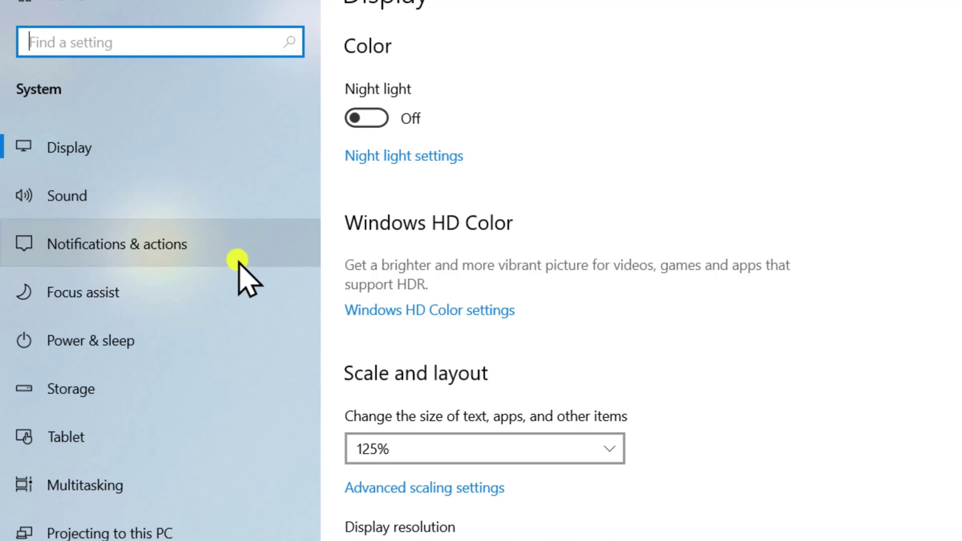
{"action": "scroll", "coordinate": [240, 263], "scroll_direction": "down", "scroll_amount": 3}
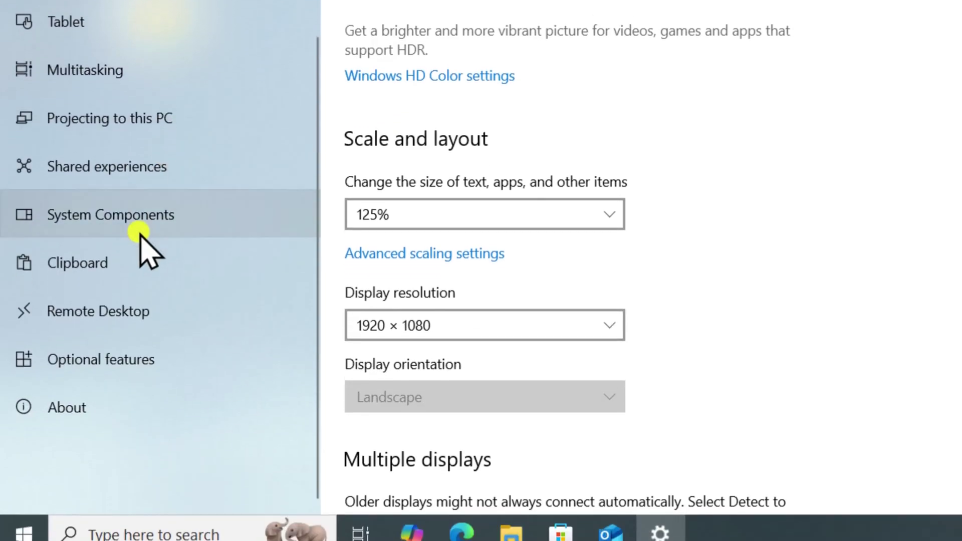
{"action": "left_click", "coordinate": [190, 297]}
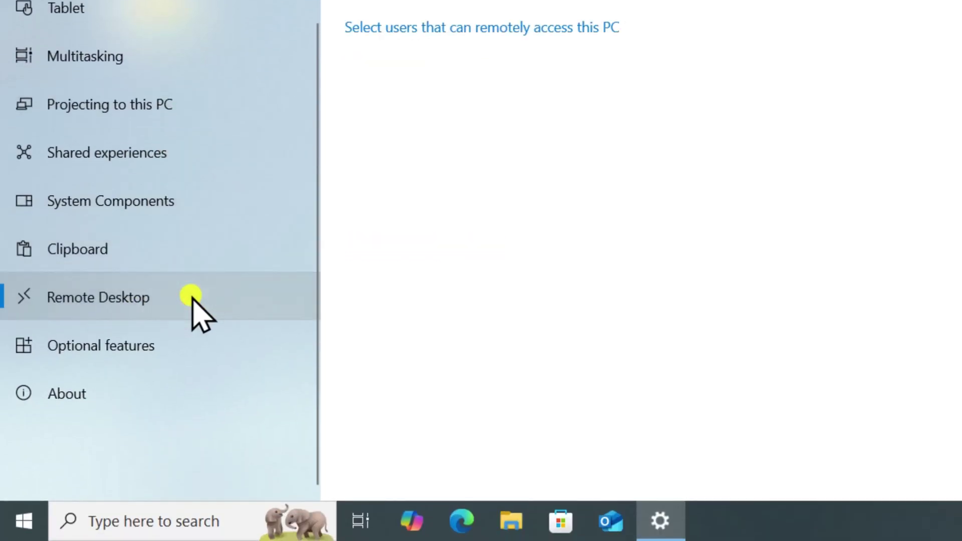
{"action": "left_click", "coordinate": [151, 176]}
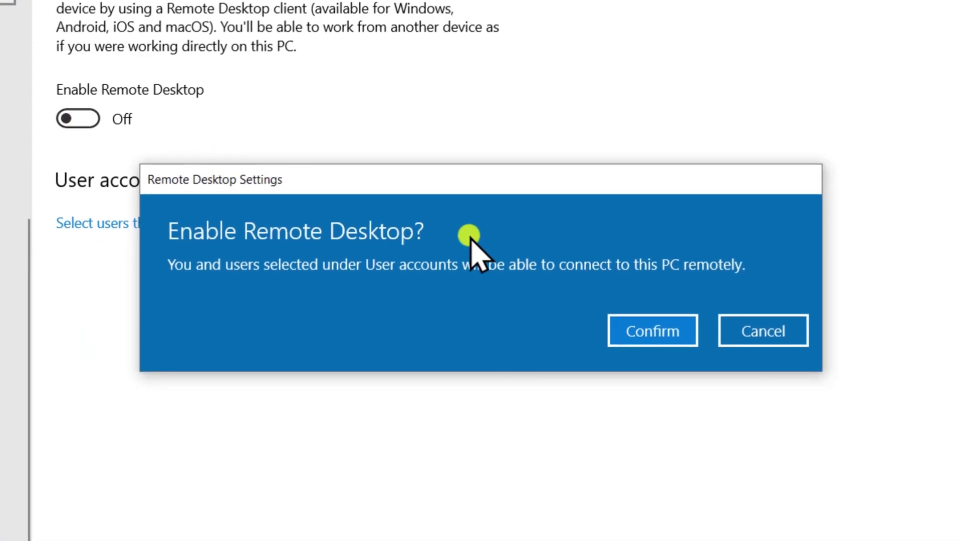
{"action": "left_click", "coordinate": [679, 323]}
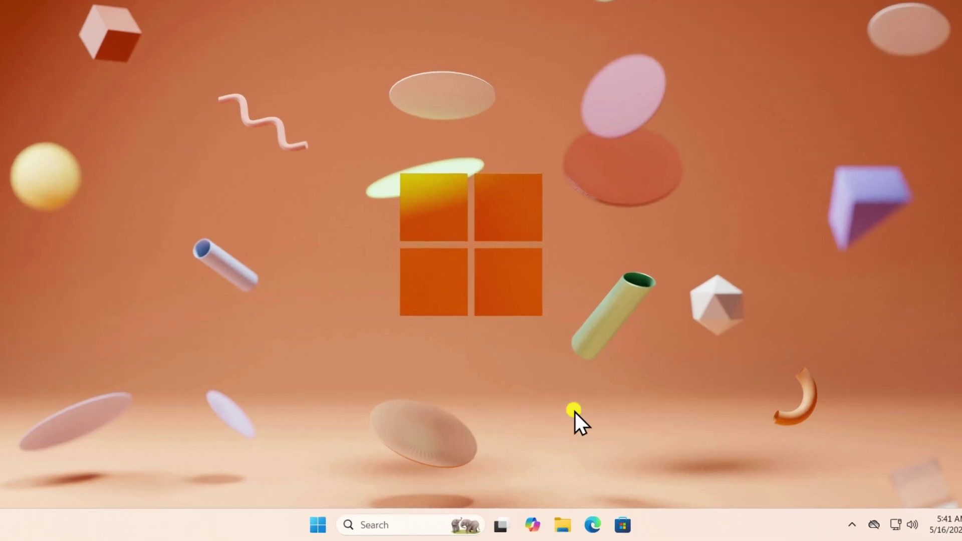
{"action": "left_click", "coordinate": [565, 526]}
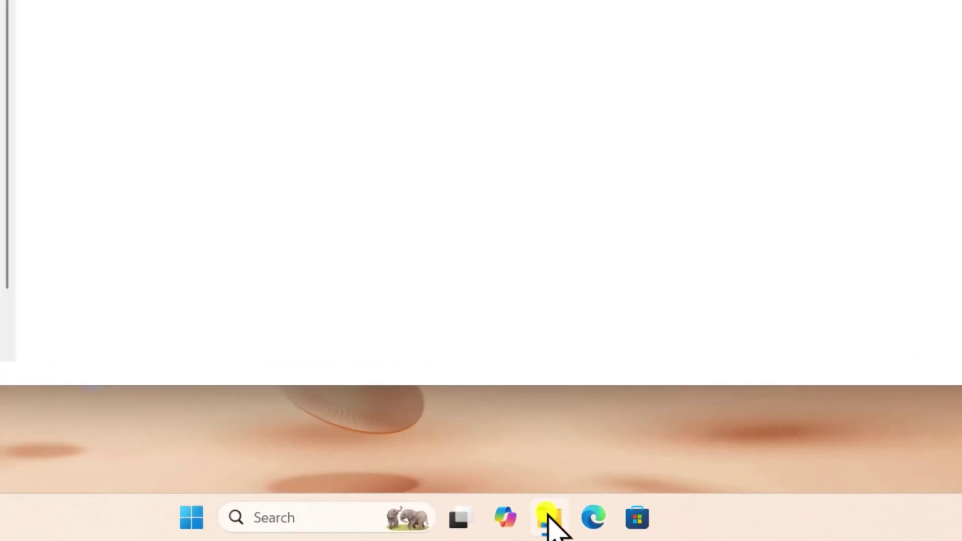
{"action": "left_click", "coordinate": [117, 323]}
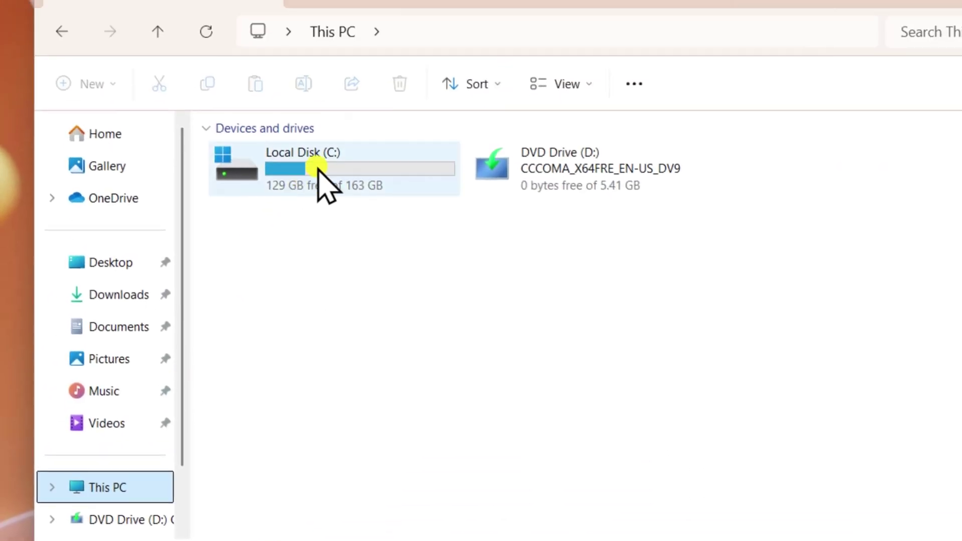
{"action": "double_click", "coordinate": [324, 181]}
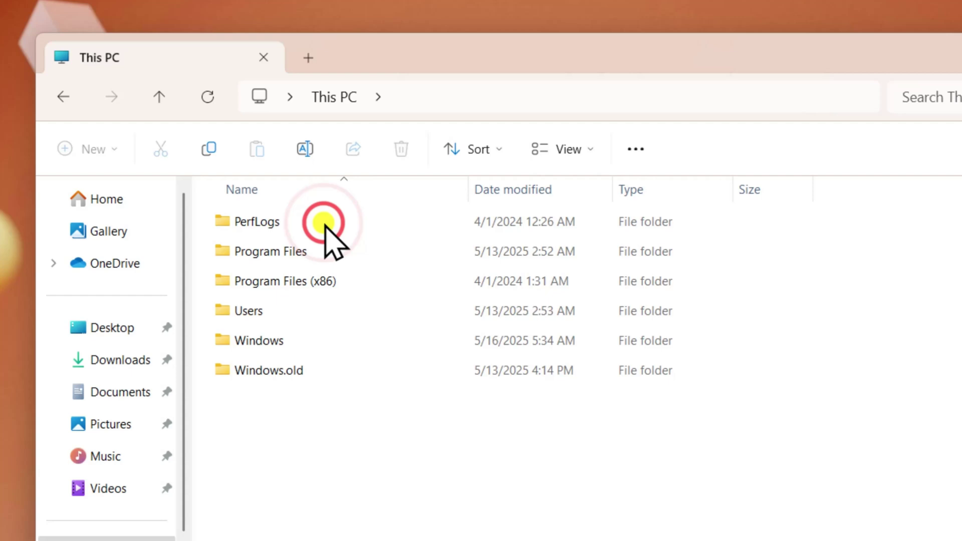
{"action": "double_click", "coordinate": [258, 311]}
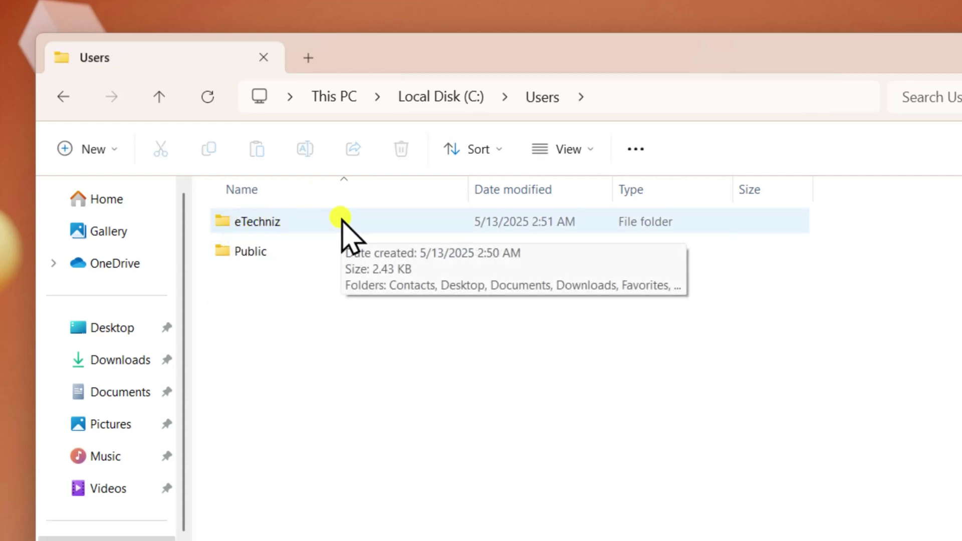
{"action": "key", "text": "alt+F4"}
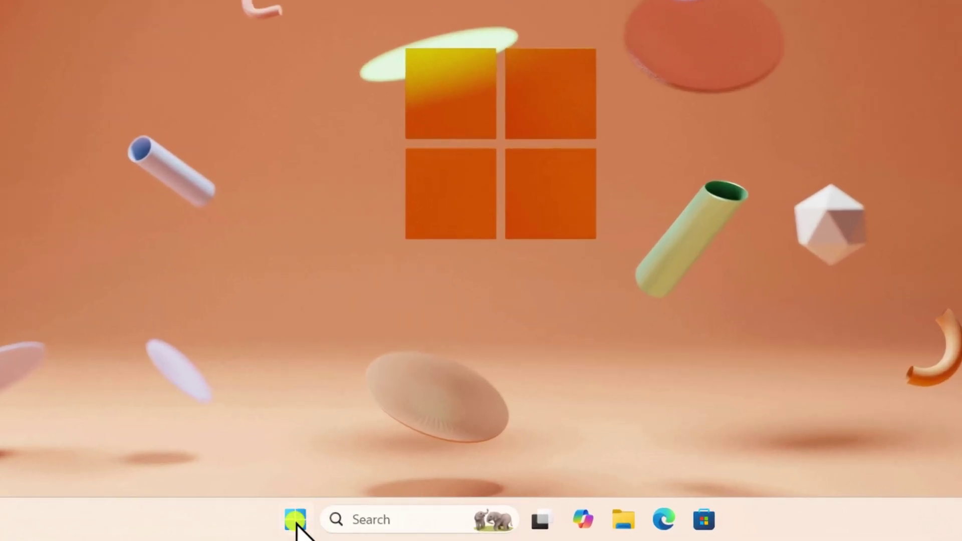
Open Settings > Network & internet > Ethernet to show the IPv4 address 192.168.19.128
{"action": "left_click", "coordinate": [341, 526]}
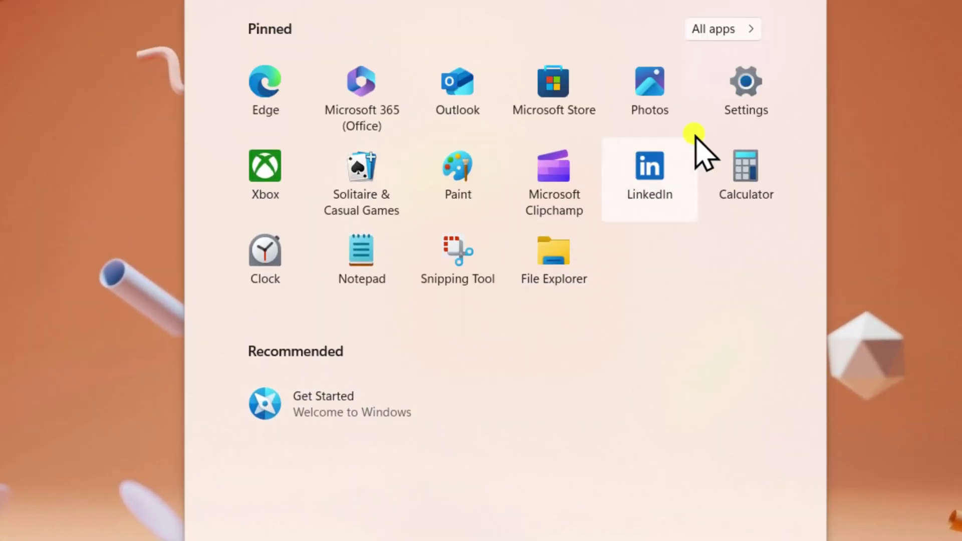
{"action": "left_click", "coordinate": [745, 214]}
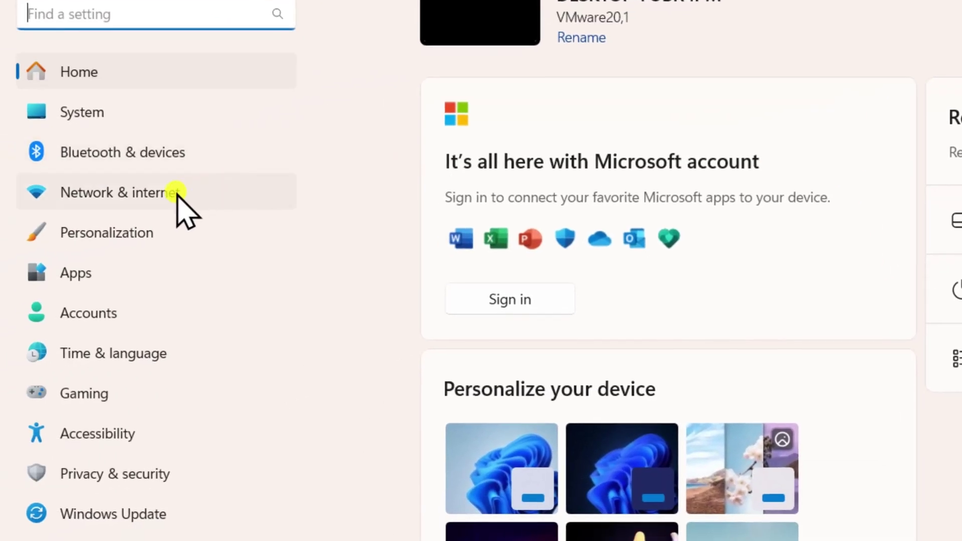
{"action": "left_click", "coordinate": [178, 194]}
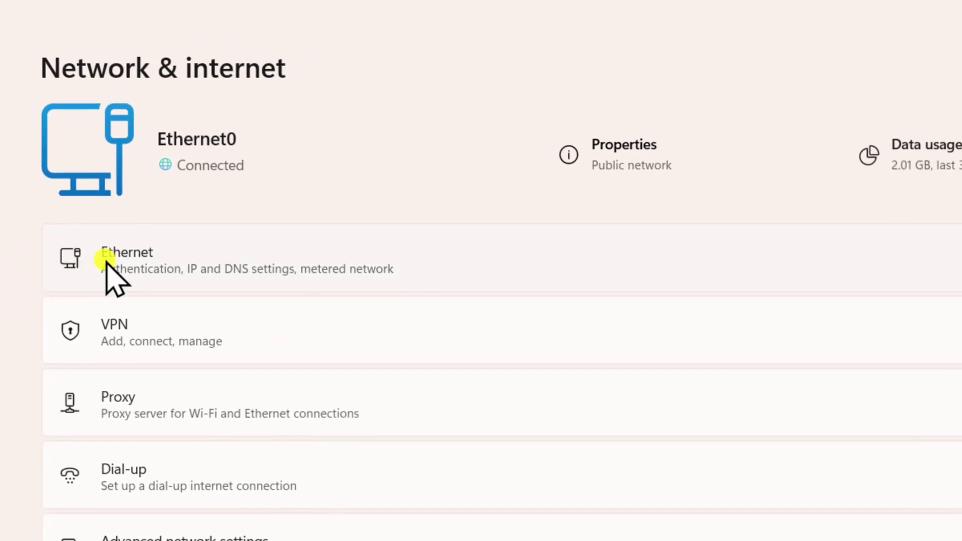
{"action": "left_click", "coordinate": [567, 115]}
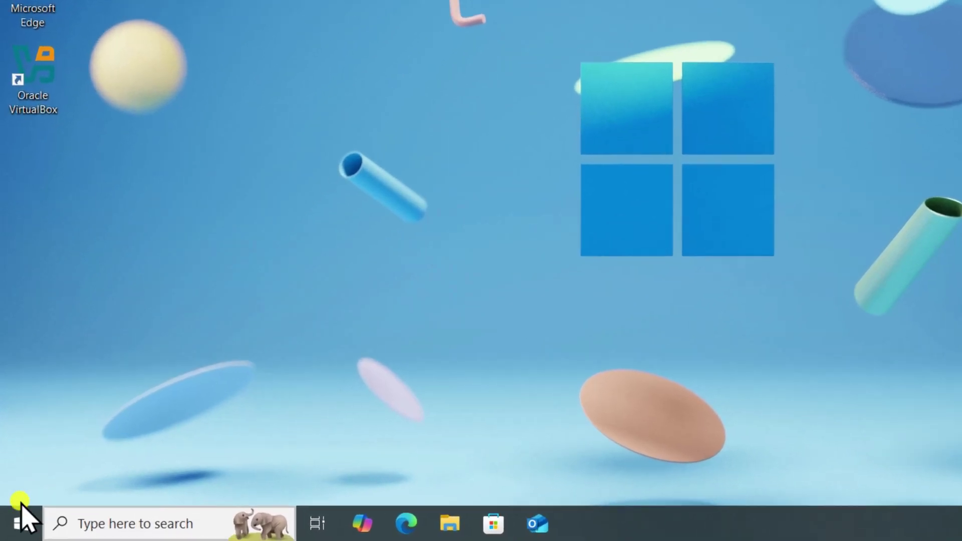
Open Ethernet0 Properties under Network & Internet and read its IPv4 address, 192.168.19.129
{"action": "left_click", "coordinate": [14, 528]}
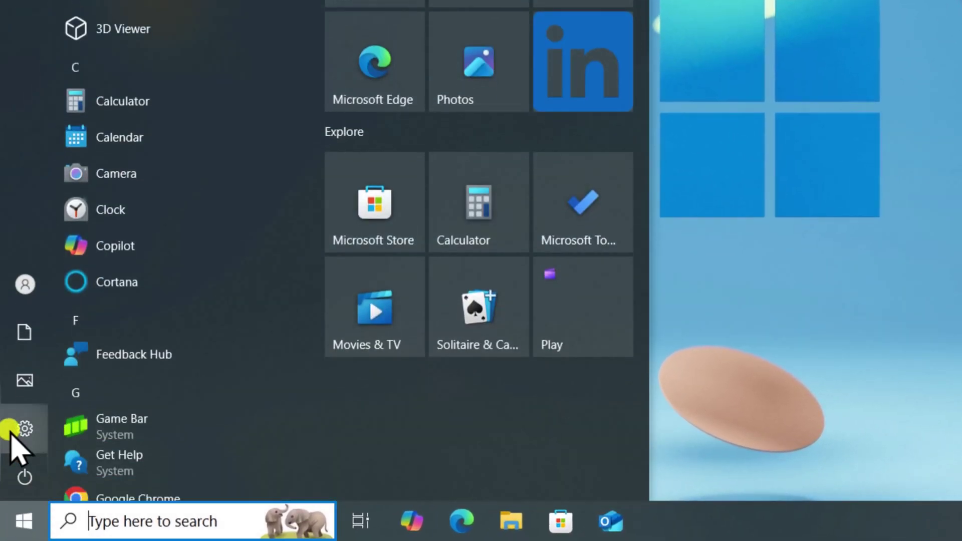
{"action": "left_click", "coordinate": [151, 434]}
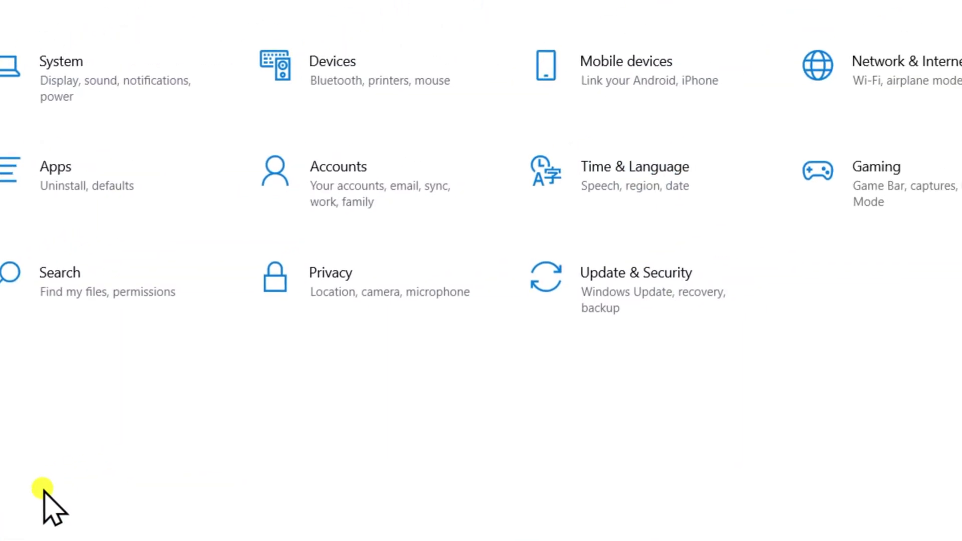
{"action": "left_click", "coordinate": [488, 278]}
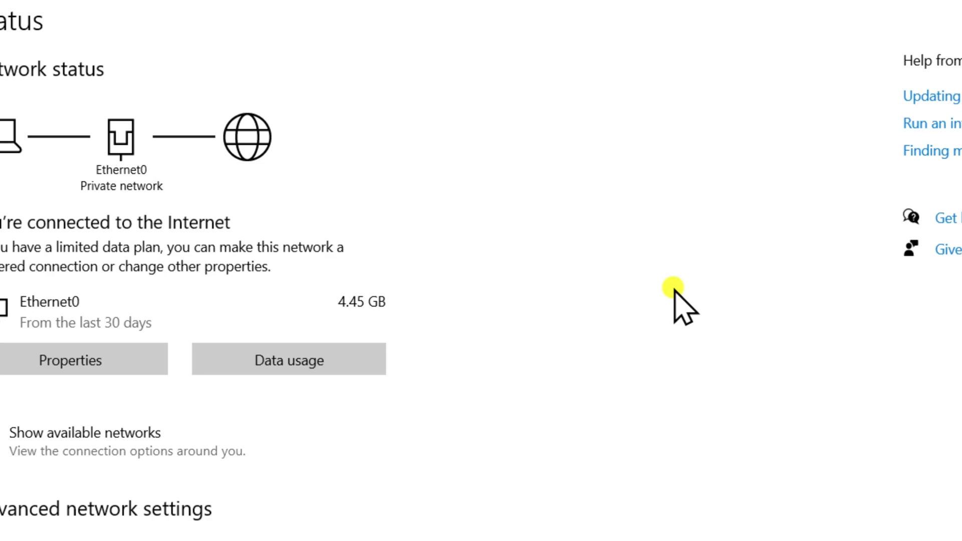
{"action": "left_click", "coordinate": [197, 369]}
{"action": "scroll", "coordinate": [348, 240], "scroll_direction": "down", "scroll_amount": 10}
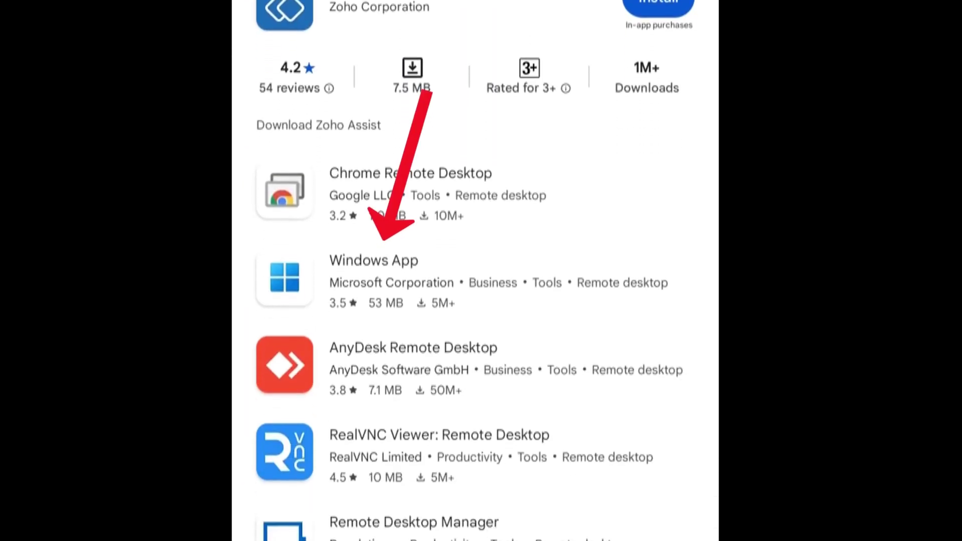
Install Windows App from its Play Store listing and open it
{"action": "left_click", "coordinate": [376, 255]}
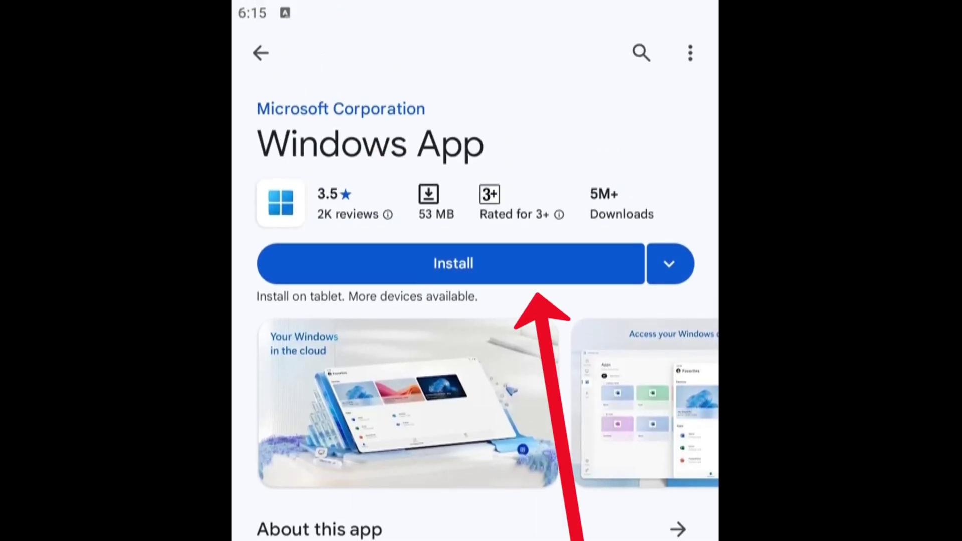
{"action": "left_click", "coordinate": [454, 264]}
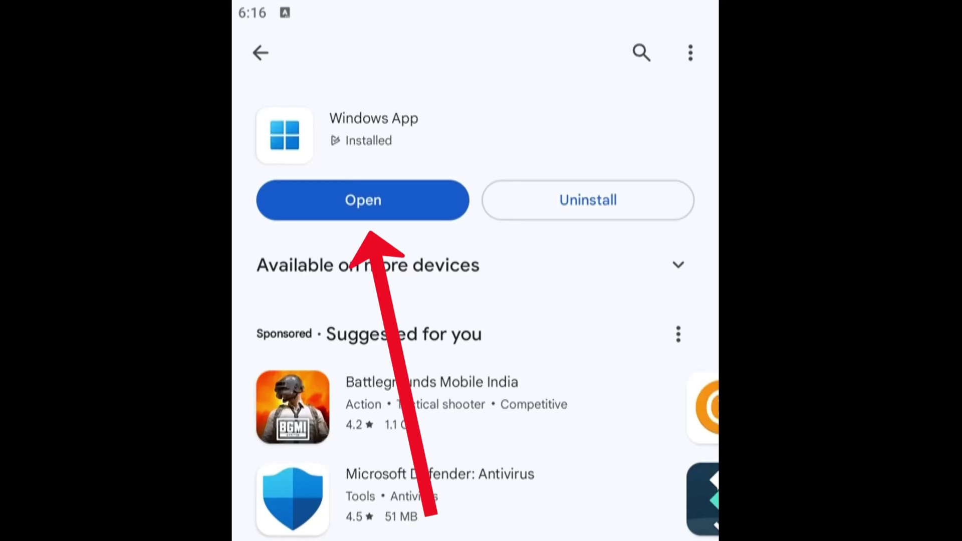
{"action": "left_click", "coordinate": [363, 200]}
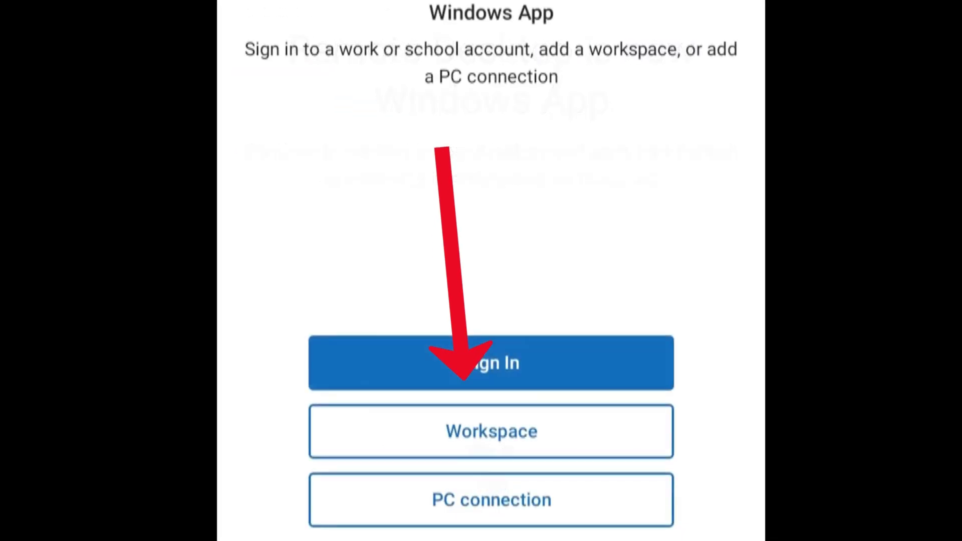
Add a PC connection with PC name 192.168.19.128 and save it
{"action": "left_click", "coordinate": [491, 500]}
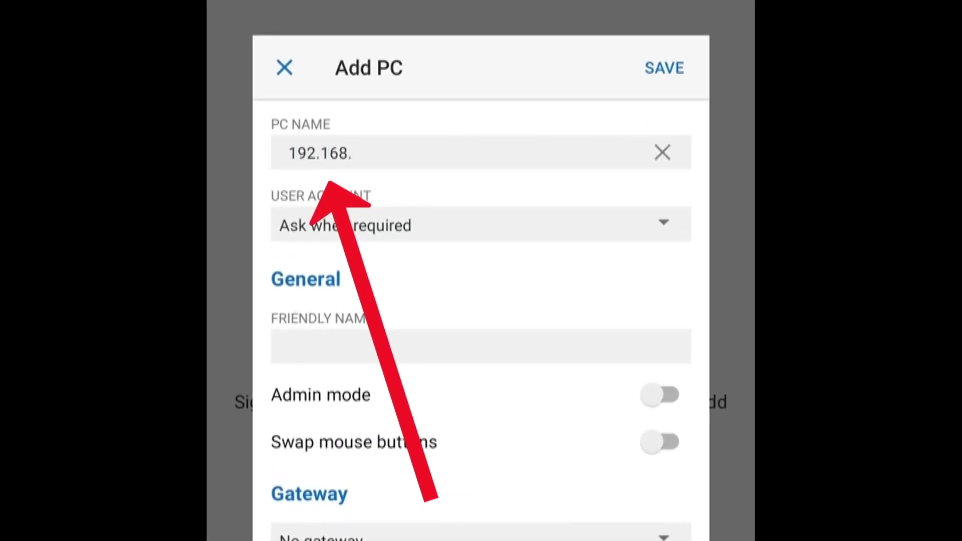
{"action": "left_click", "coordinate": [664, 68]}
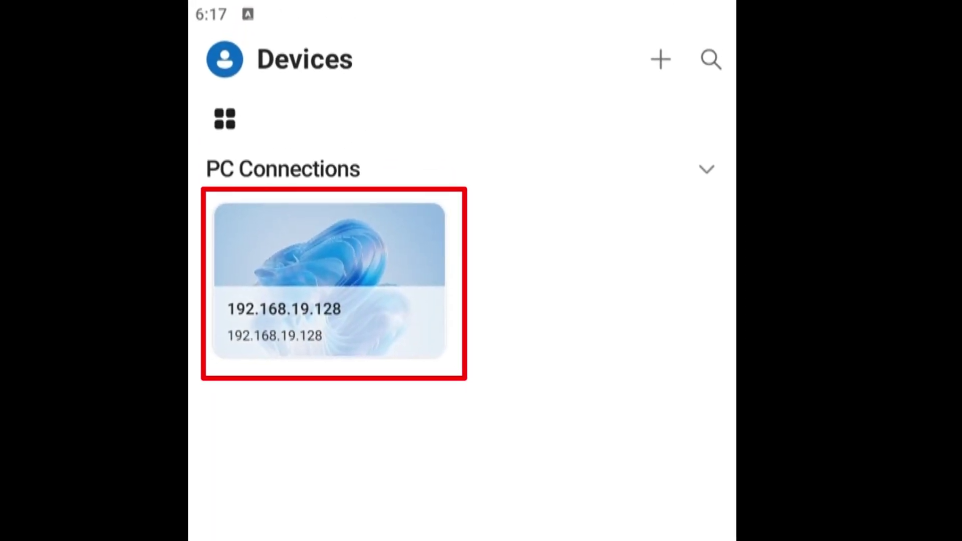
Connect to the 192.168.19.128 PC with the account username and password, accepting the certificate warning
{"action": "left_click", "coordinate": [329, 280]}
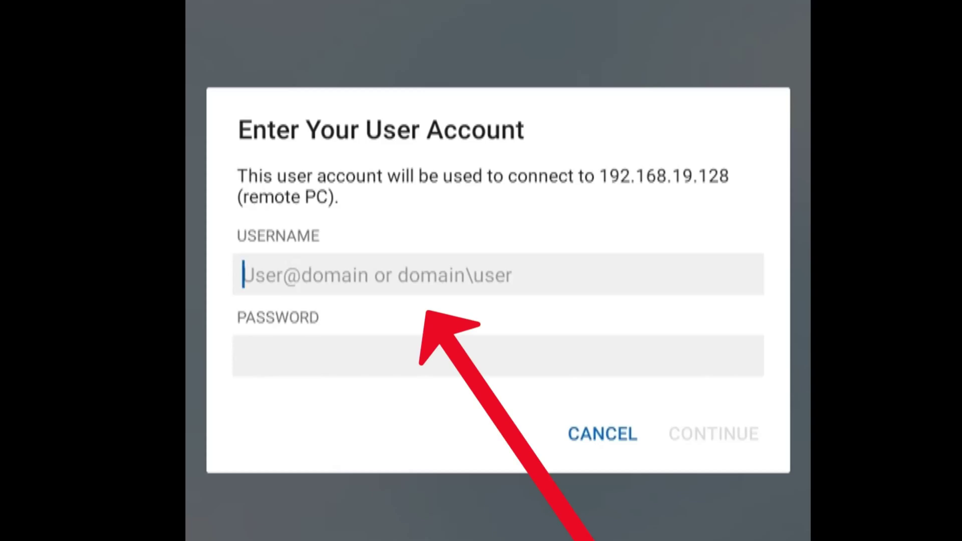
{"action": "type", "text": "etechniz"}
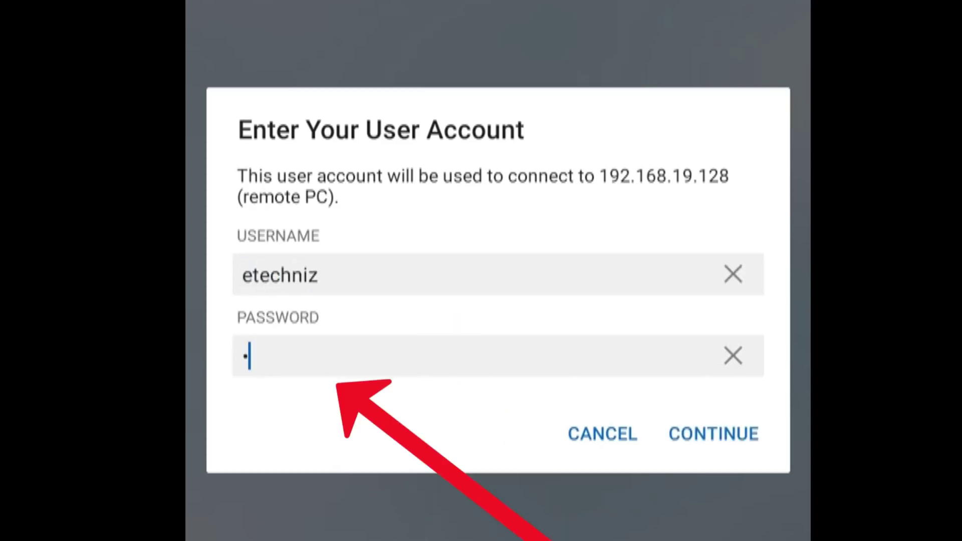
{"action": "left_click", "coordinate": [713, 434]}
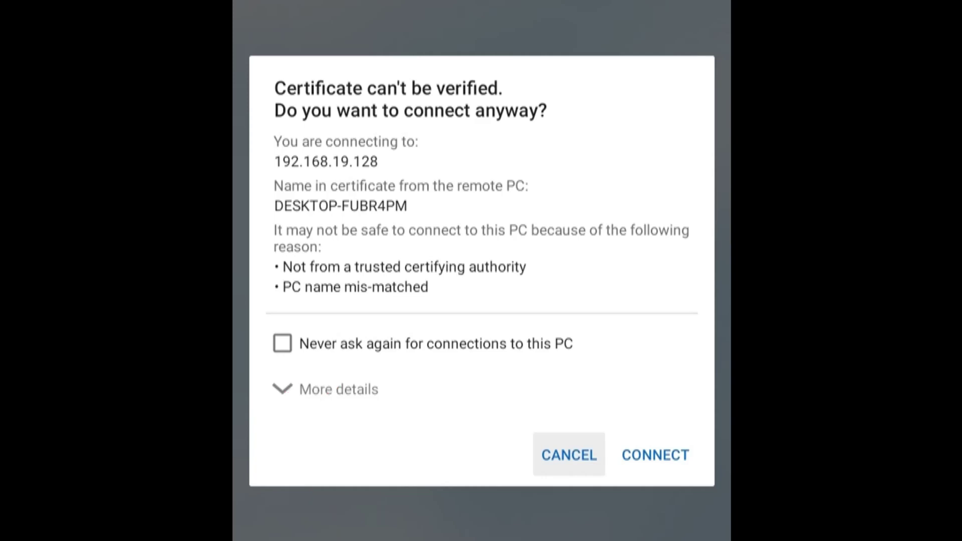
{"action": "left_click", "coordinate": [655, 455]}
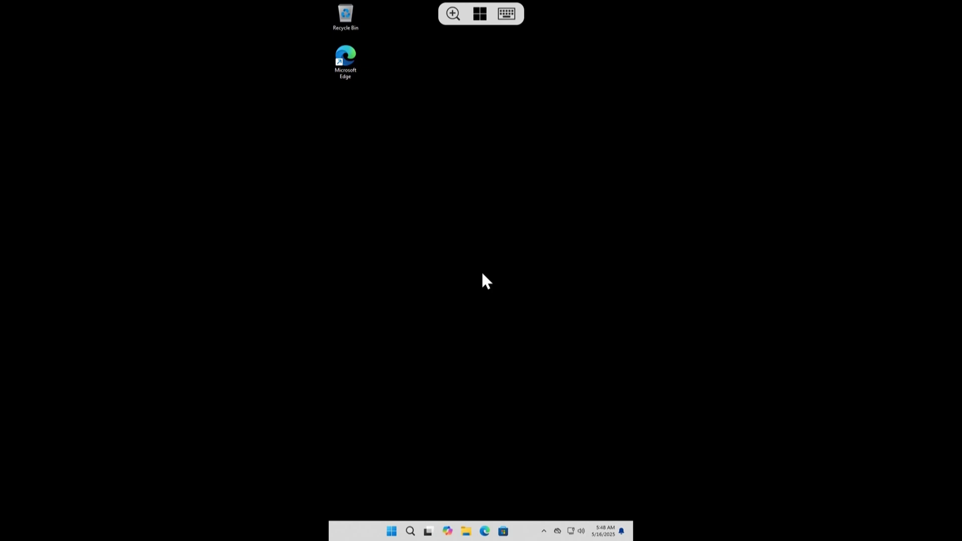
Open the remote Start menu and show the special-keys bar from the session toolbar
{"action": "left_click", "coordinate": [391, 532]}
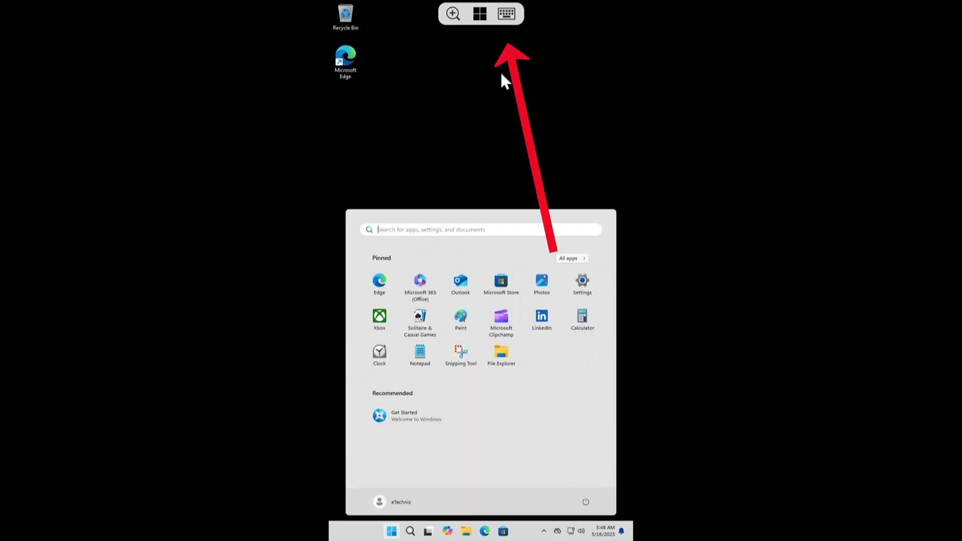
{"action": "left_click", "coordinate": [506, 14]}
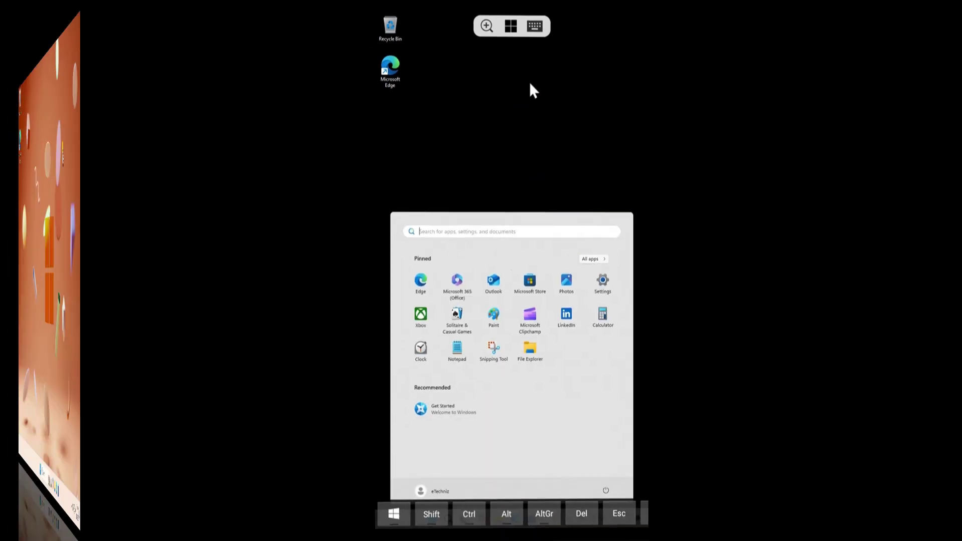